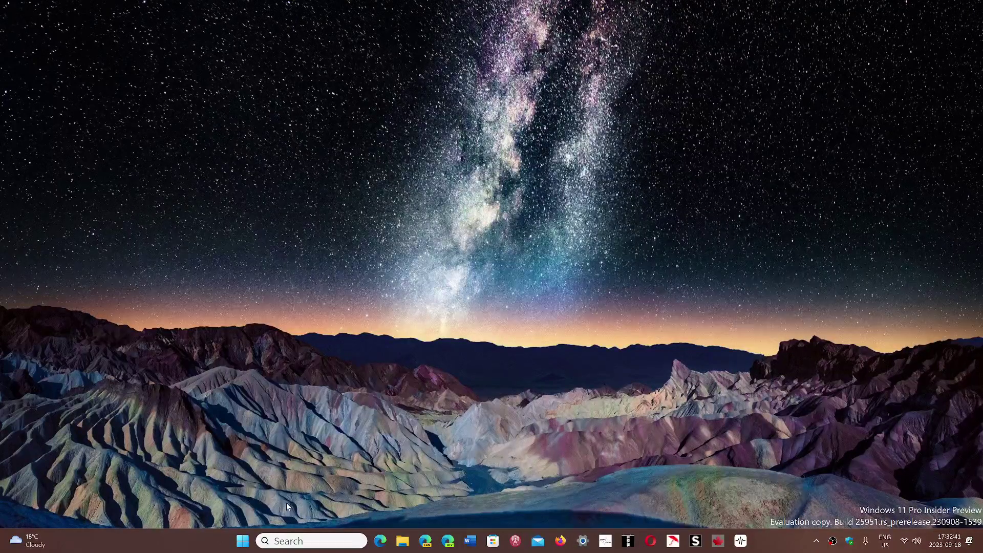
Step: Launch Device Manager from the Start button's Win+X quick-link menu
right_click(243, 542)
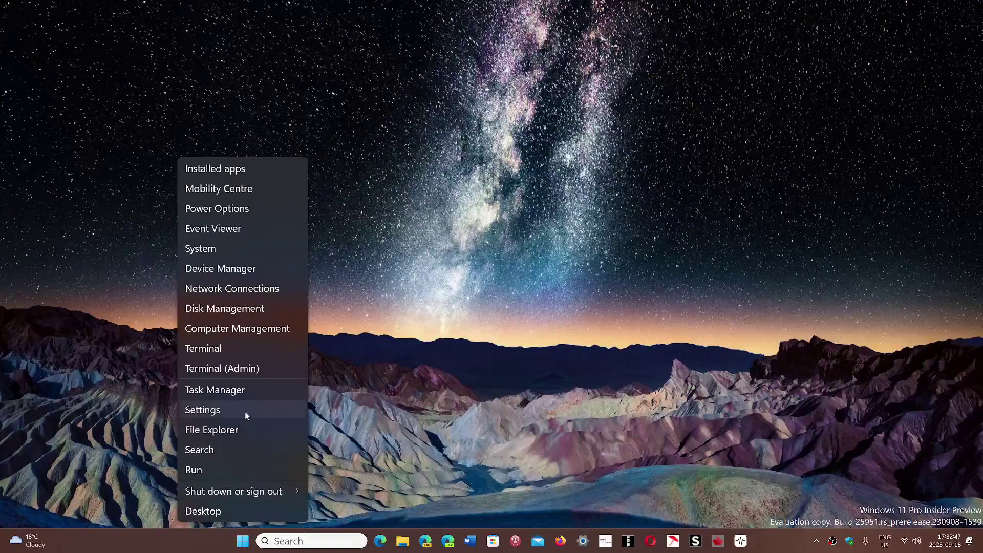
left_click(247, 269)
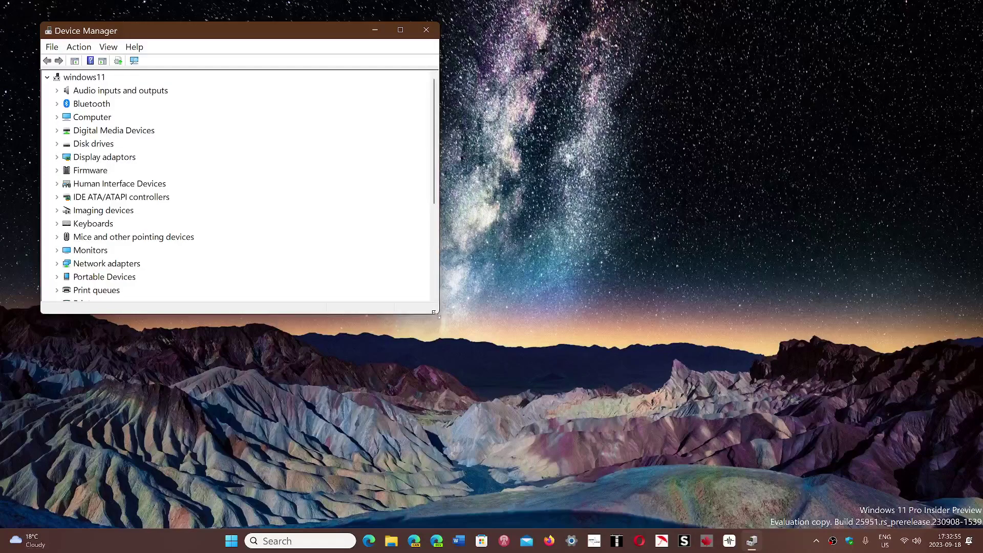
Step: Enlarge the Device Manager window to show all categories through Universal Serial Bus controllers
left_click_drag(439, 312, 643, 459)
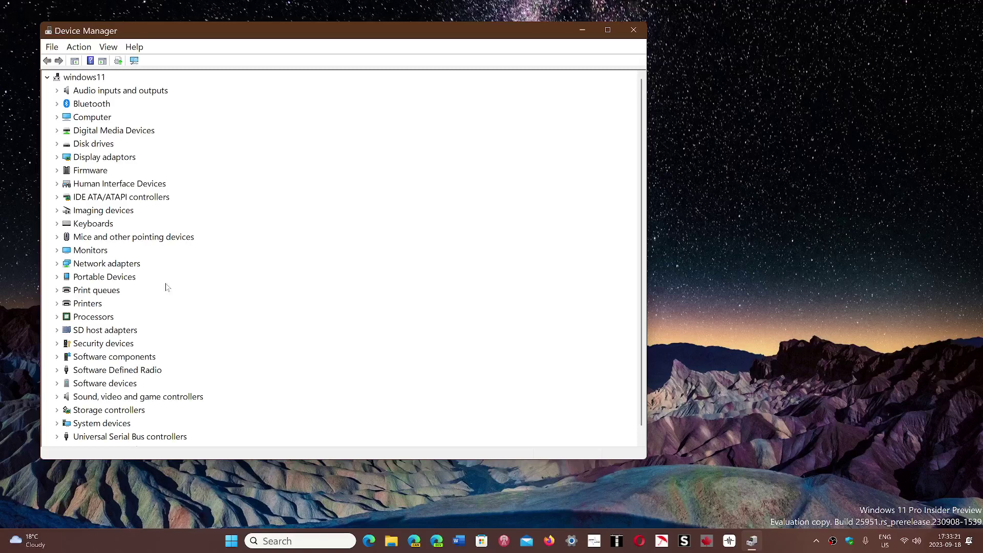
Step: Expand Network adapters to show the Intel Wi-Fi 6 AX200, Realtek GbE and WAN Miniports
left_click(56, 264)
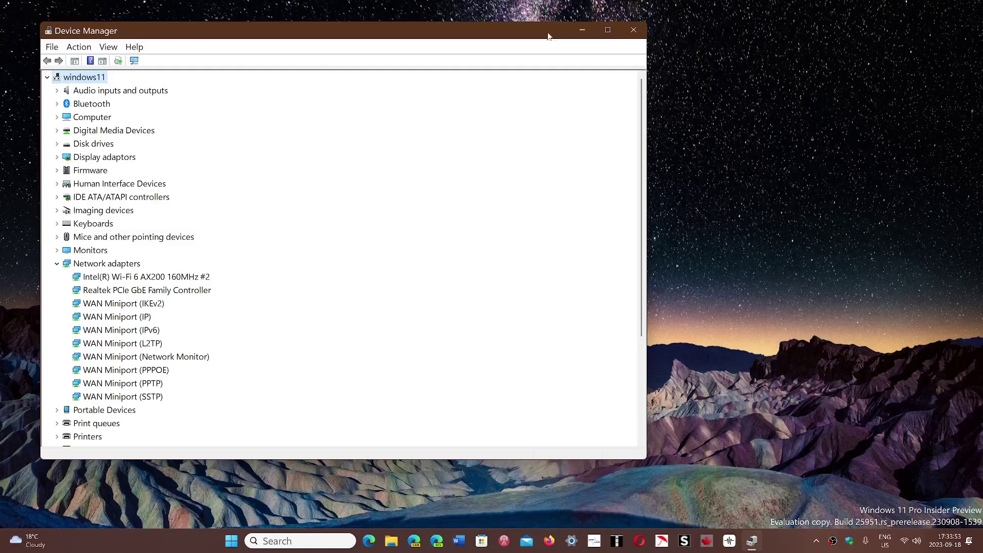
left_click(633, 30)
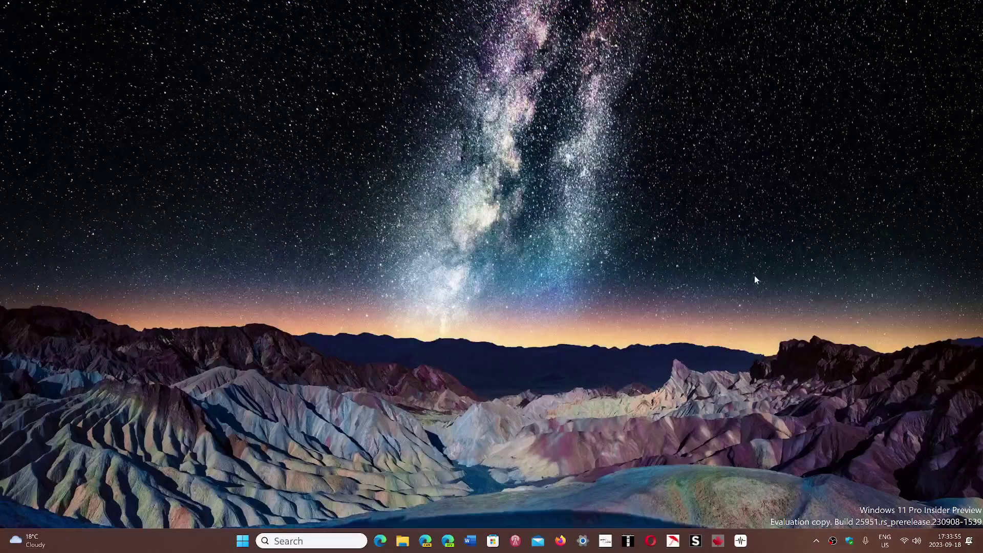